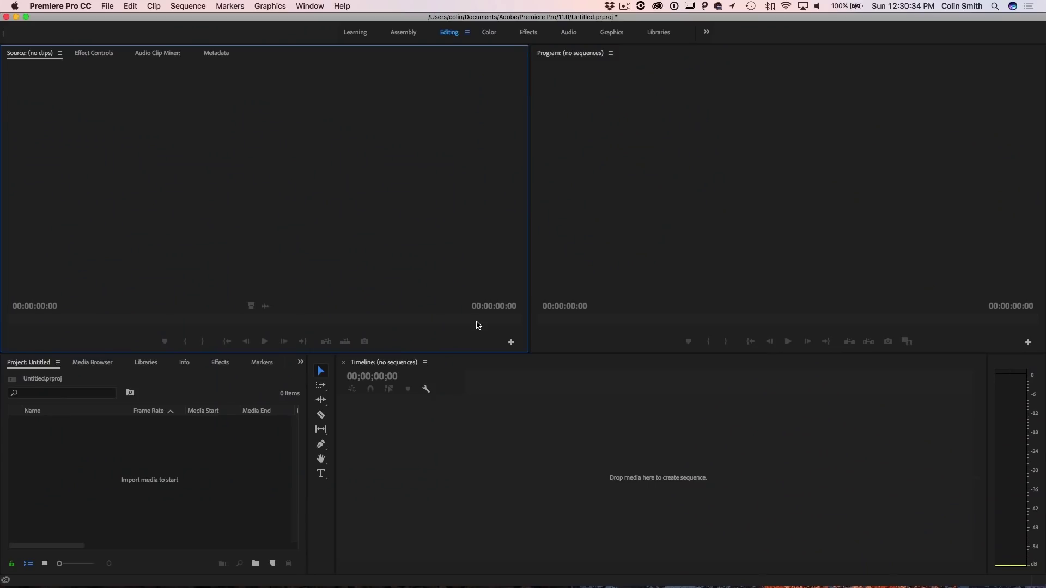
- Import the Desktop's footage M2P folder and expand it to show DJI_0035.MP4 and DJI_0035_1.mp4
double_click(162, 481)
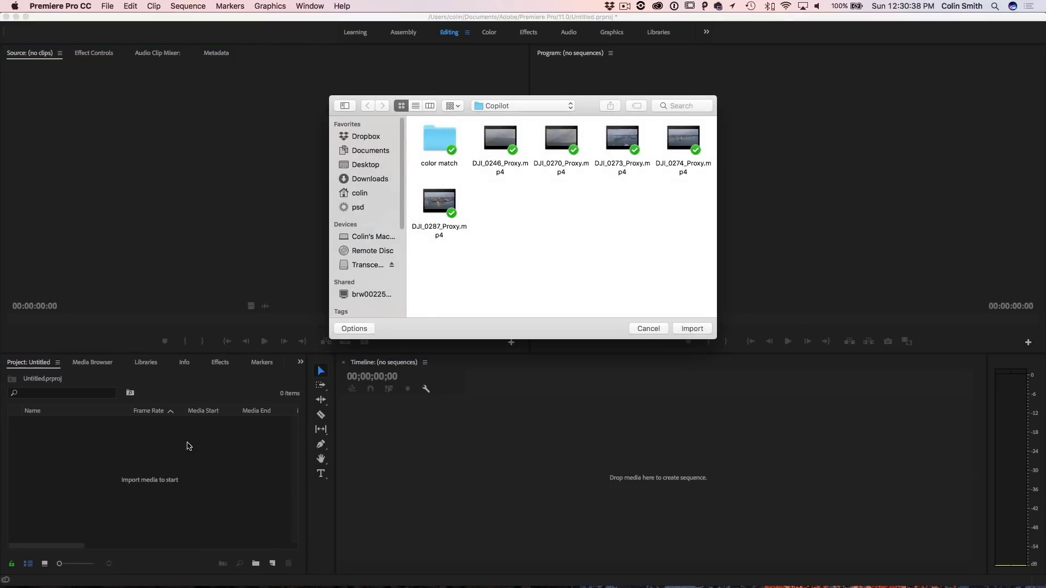
left_click(366, 165)
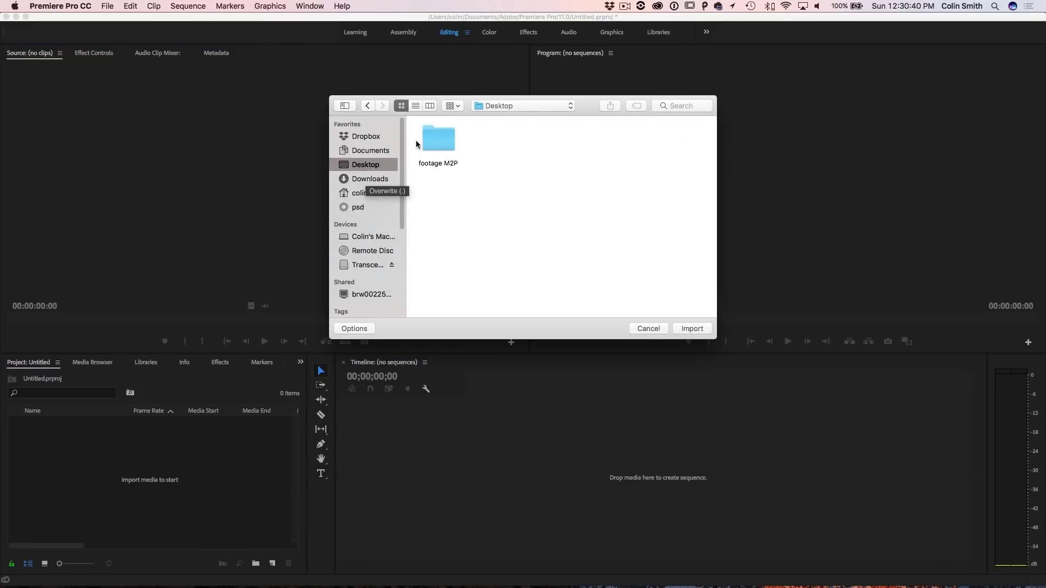
left_click(438, 143)
left_click(692, 329)
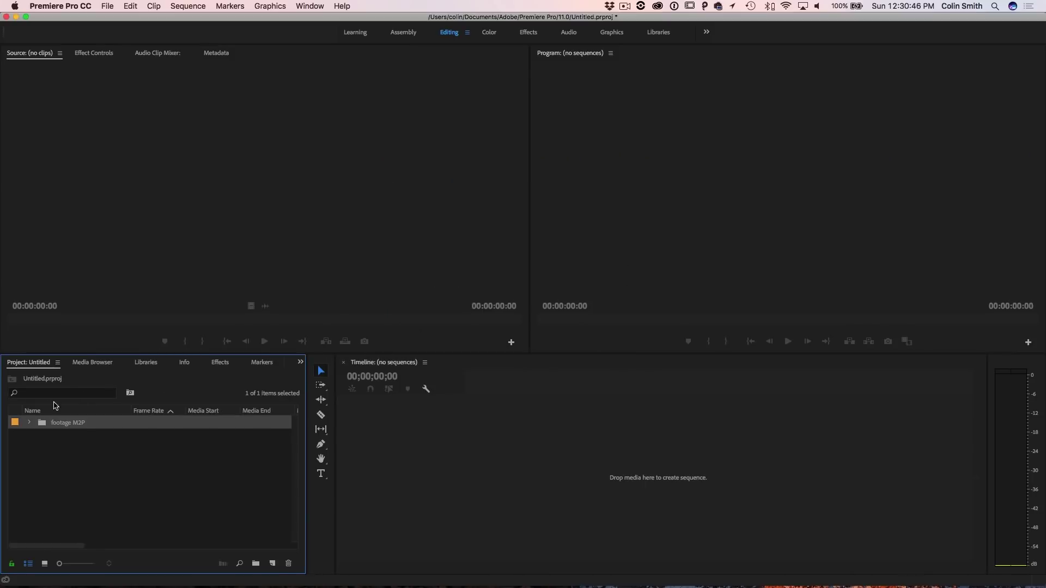
left_click(30, 424)
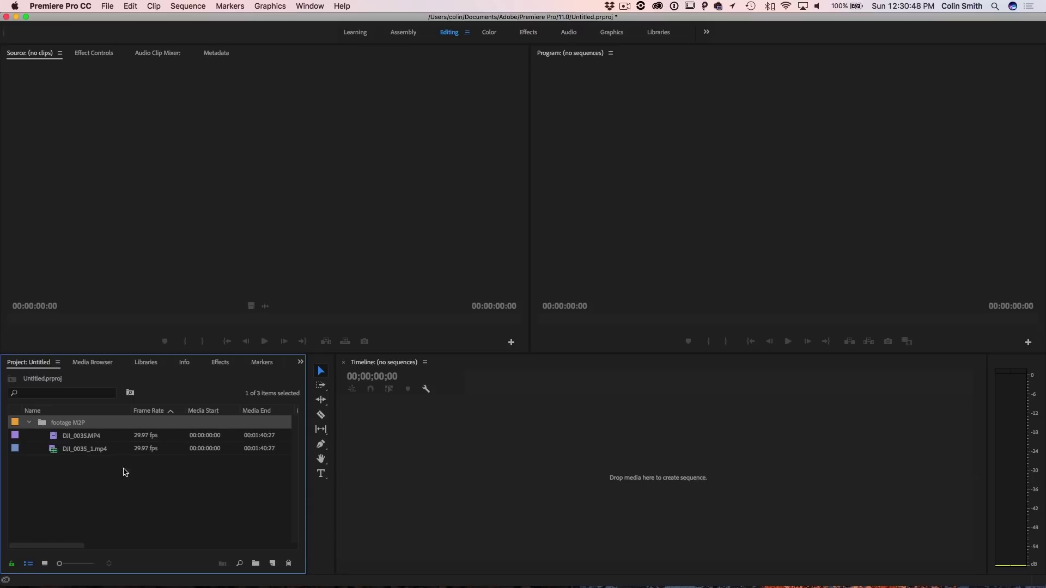
- Load DJI_0035_1.mp4 in the Source monitor, play it and scrub to the overhead boat shot
double_click(97, 452)
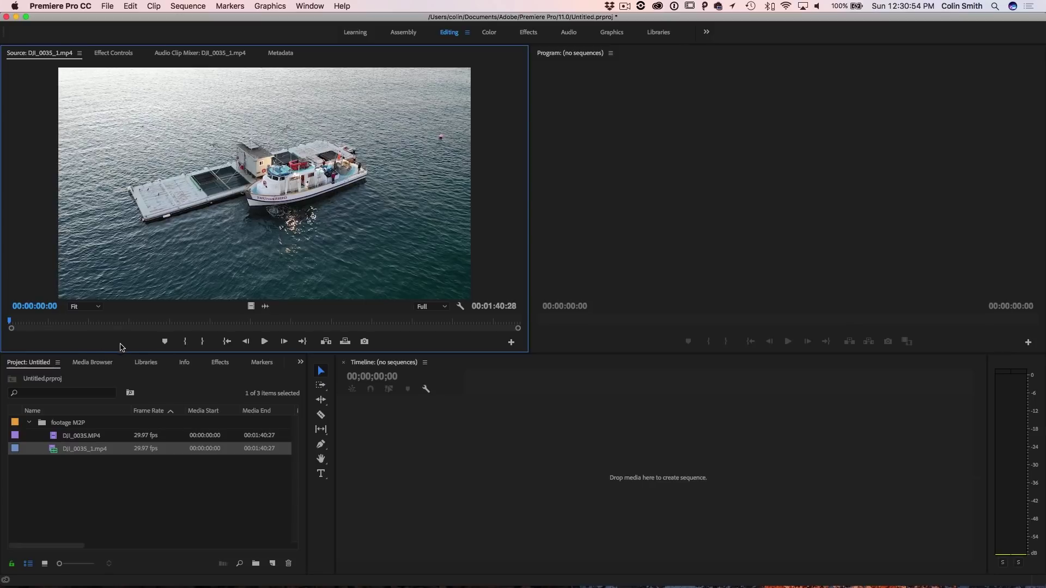
key("space")
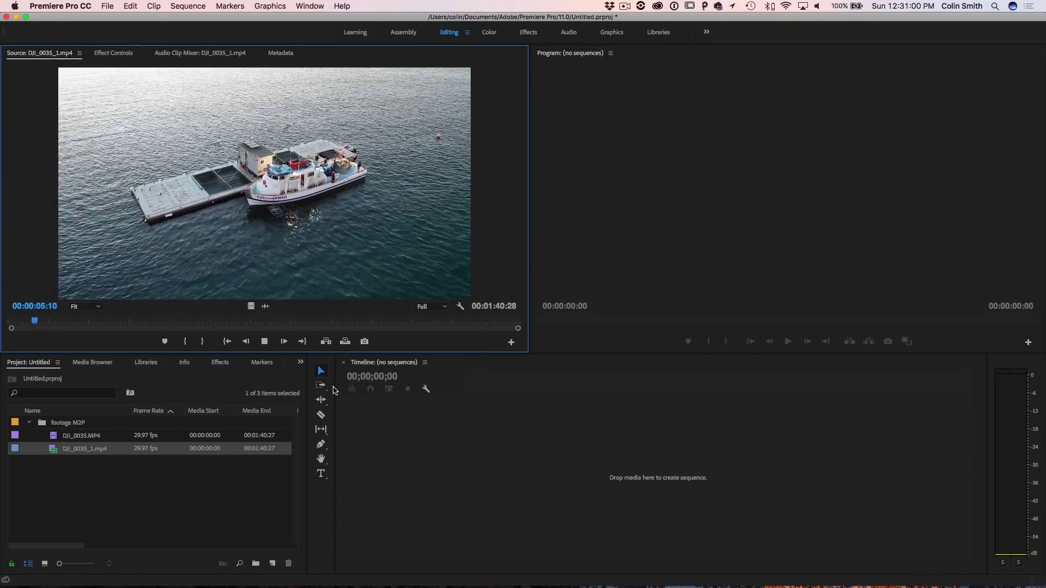
left_click(87, 323)
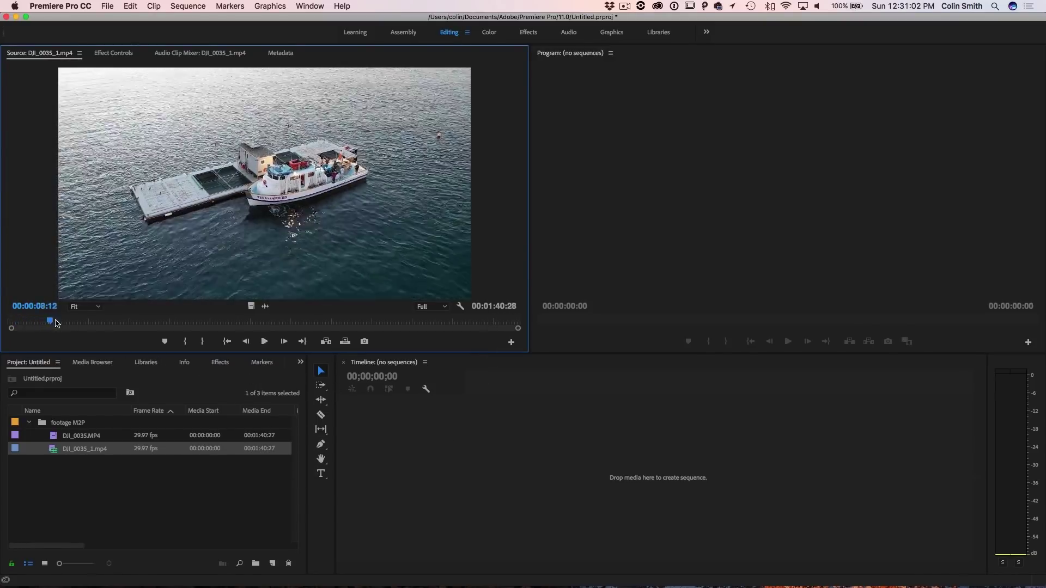
left_click_drag(91, 328, 62, 316)
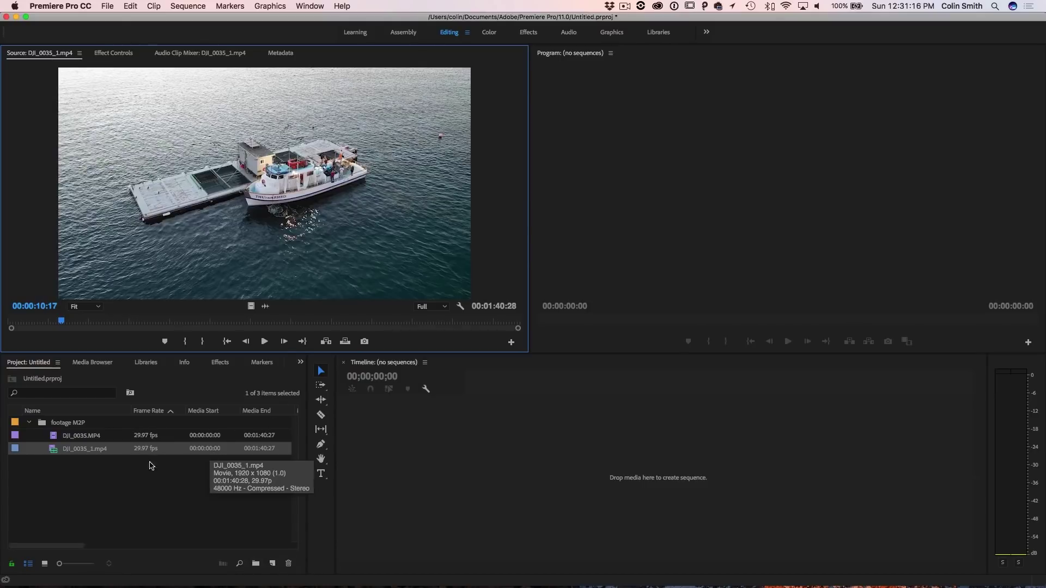
left_click(55, 451)
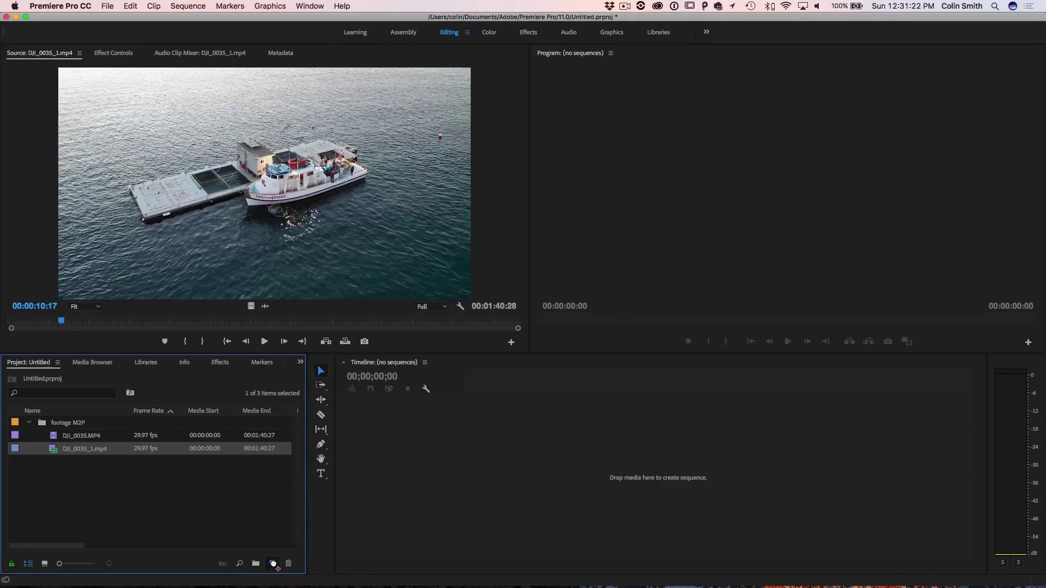
- Build a DJI_0035_1 sequence from the clip, then delete the clip from V1/A1
left_click_drag(273, 563, 274, 565)
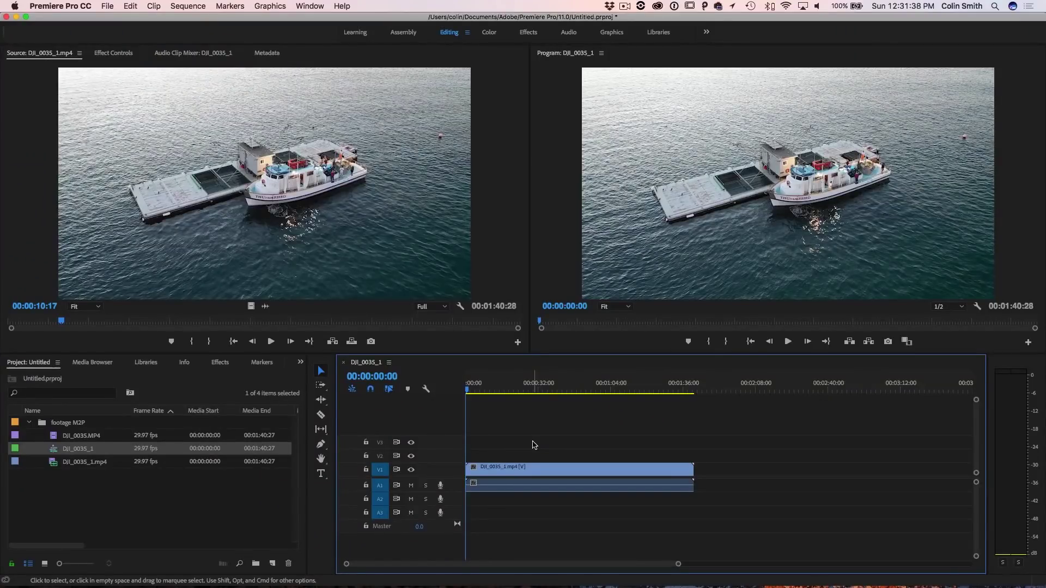
left_click(529, 479)
key("Delete")
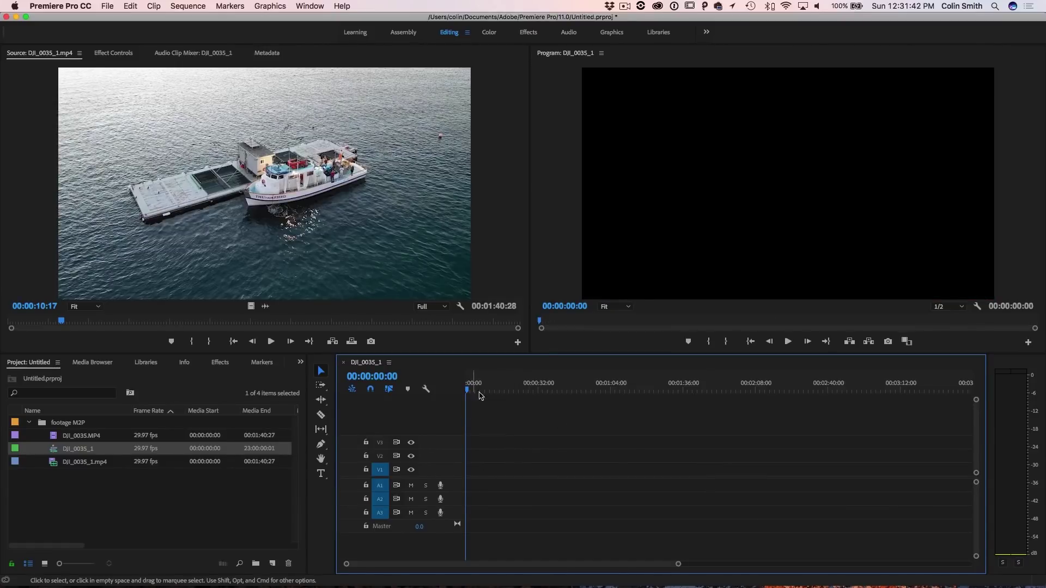
left_click(11, 323)
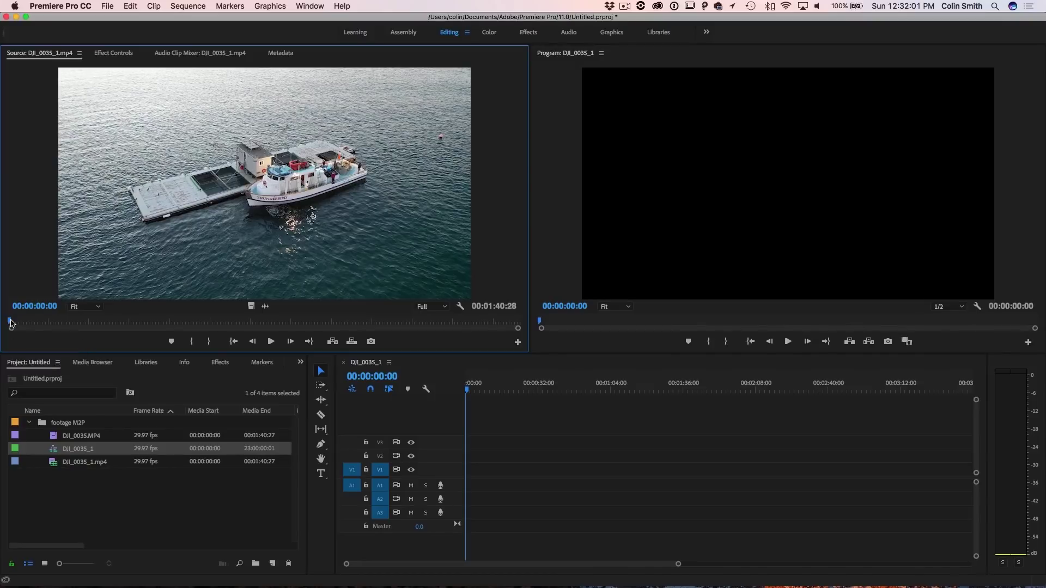
left_click_drag(11, 323, 43, 322)
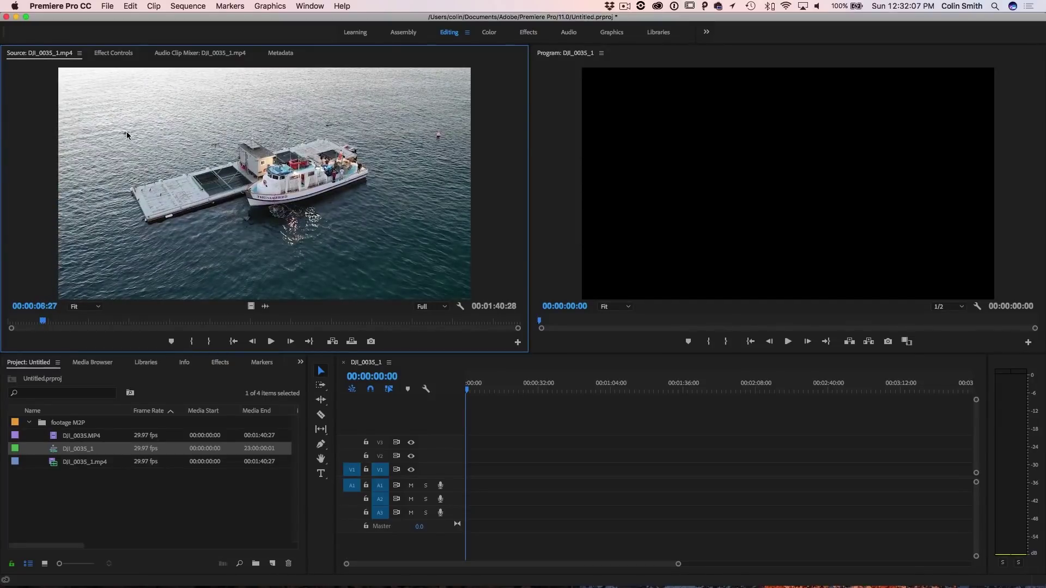
left_click_drag(44, 323, 14, 321)
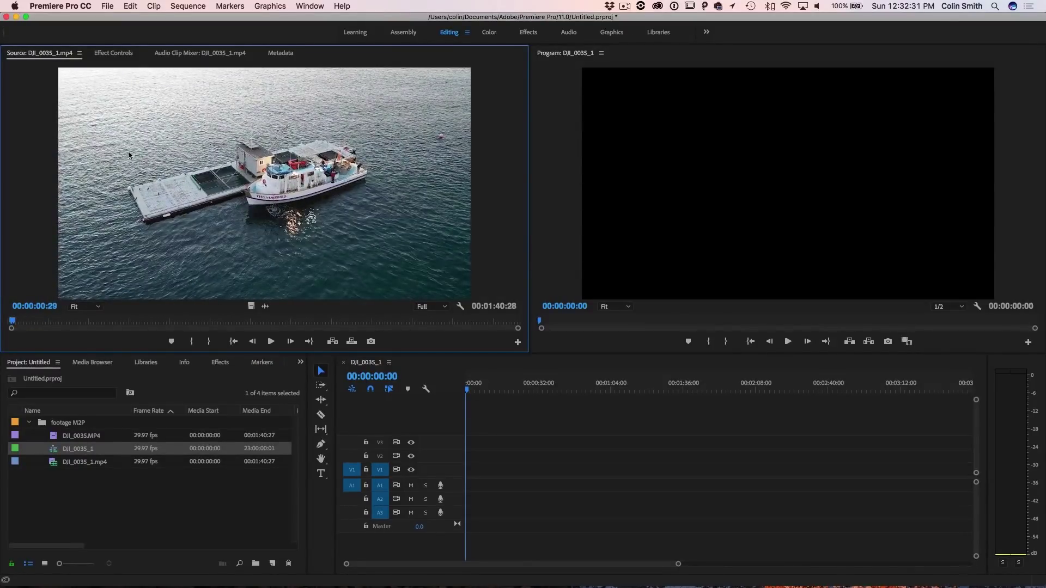
- Mark 00:00:00:29 to 00:00:06:16 in the source and place the shot at the sequence start
key("i")
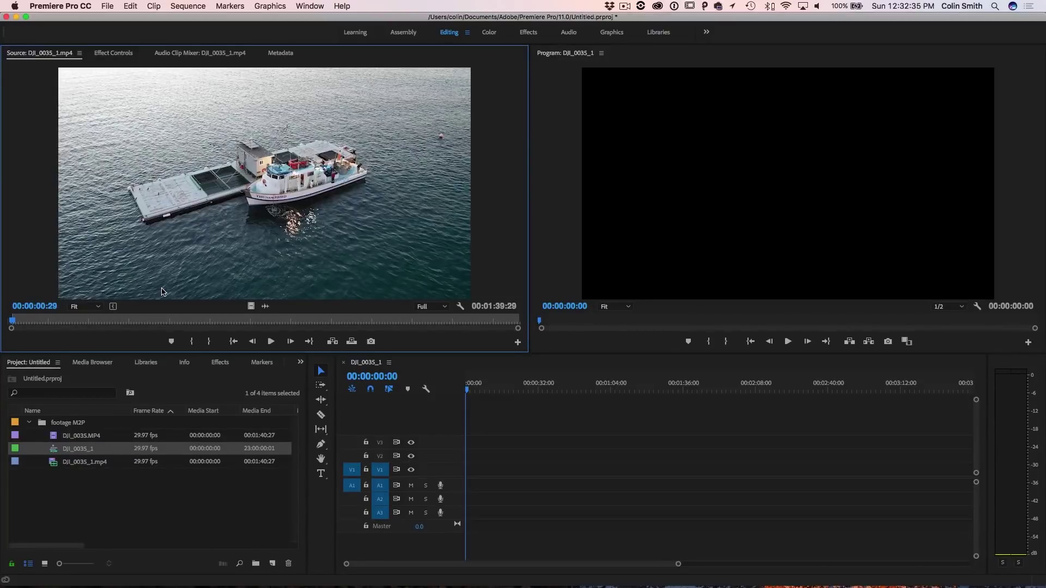
key("space")
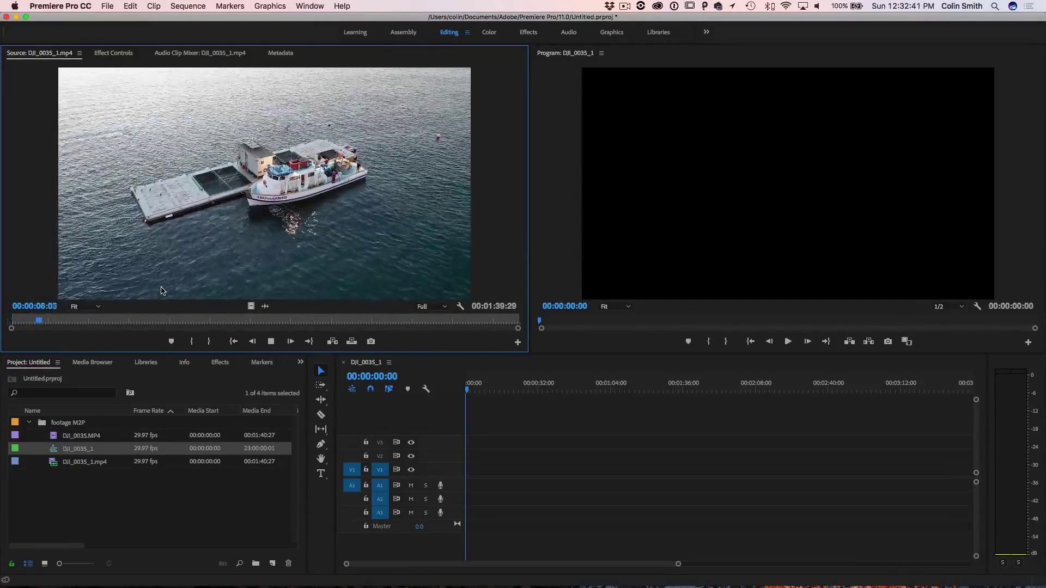
key("space")
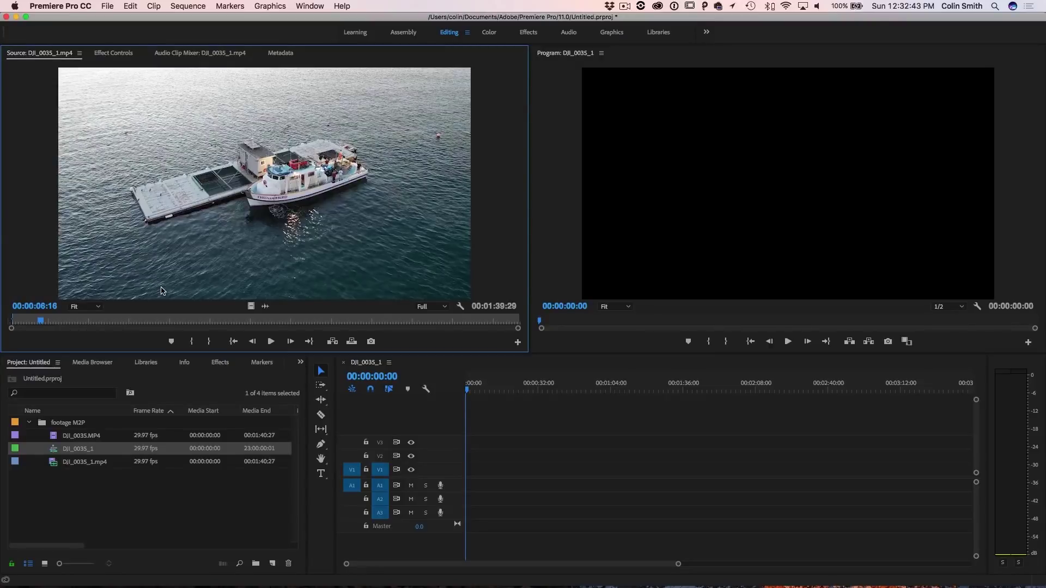
key("o")
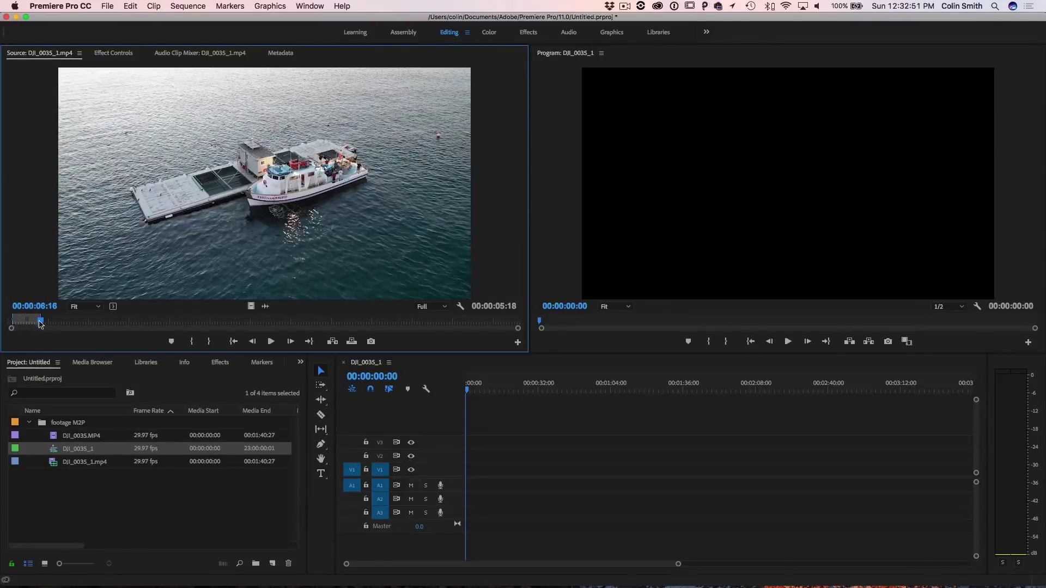
left_click_drag(471, 402, 472, 474)
- Try extending the shot to the full clip length, then undo to keep the 5:18 shot
mouse_move(469, 388)
left_mouse_down()
mouse_move(481, 388)
mouse_move(465, 394)
left_mouse_up()
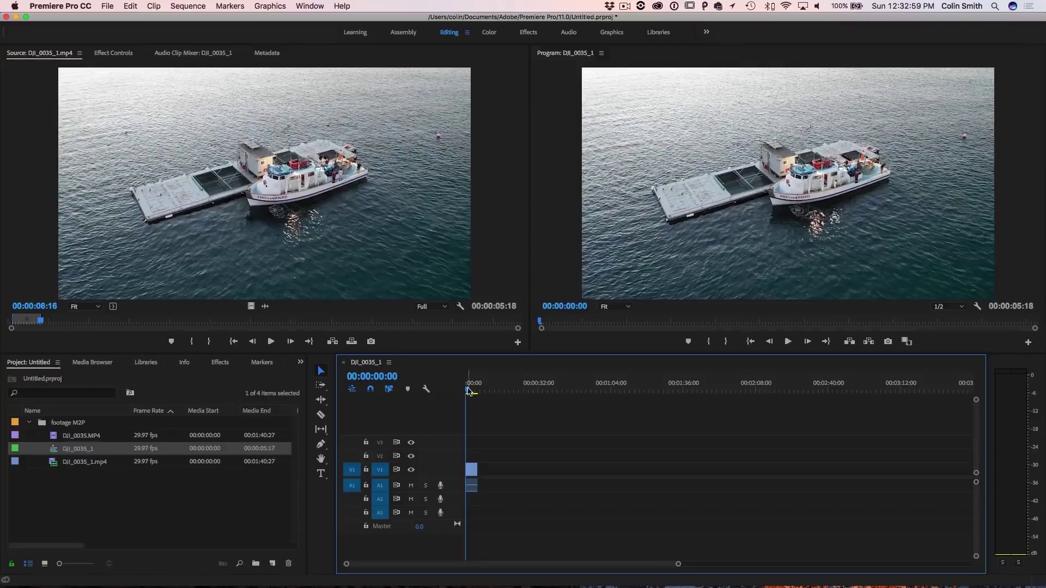
left_click_drag(468, 392, 480, 393)
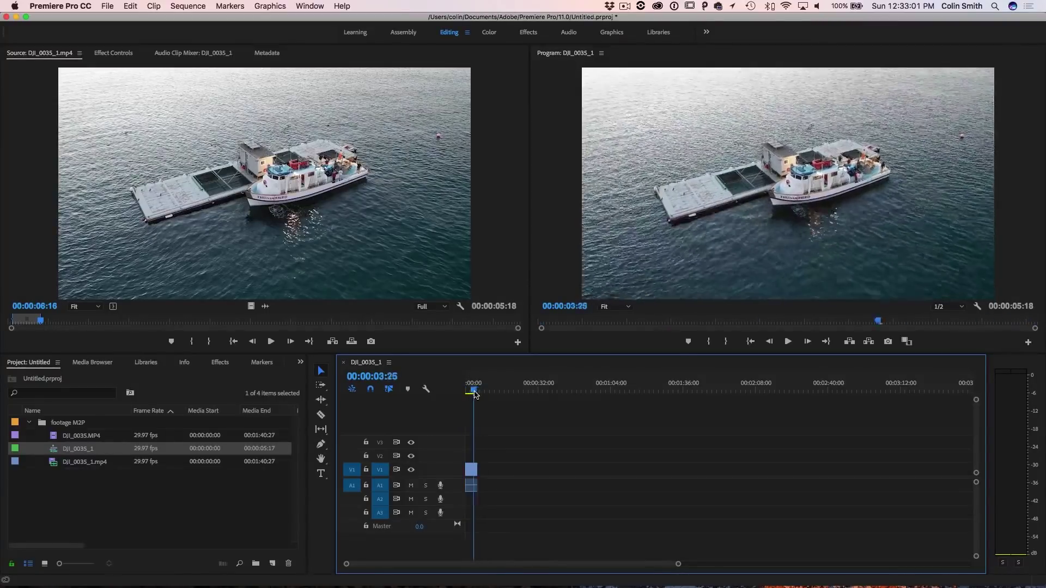
left_click_drag(474, 394, 467, 394)
left_click_drag(482, 469, 766, 474)
key("super+z")
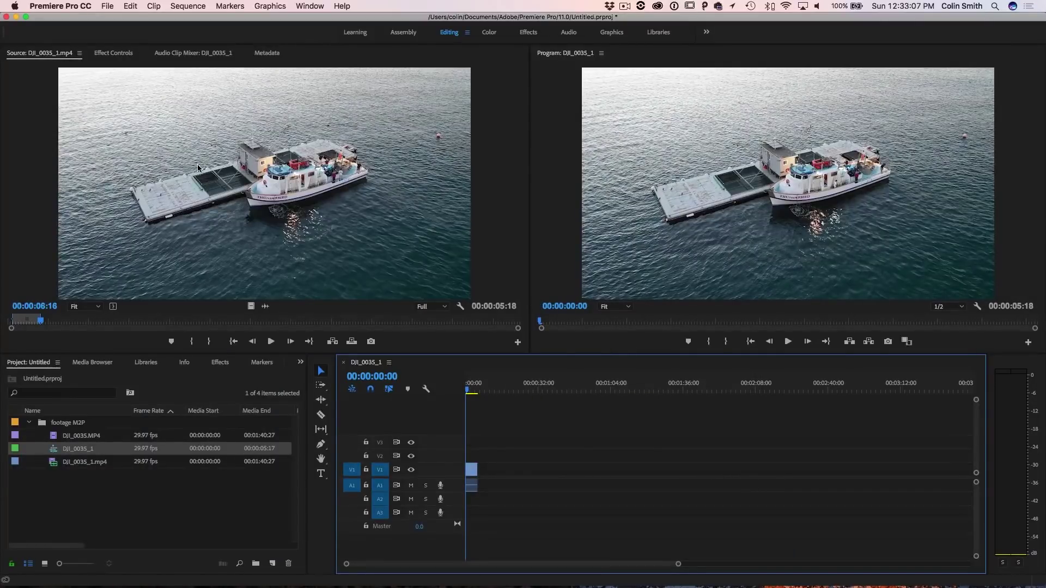
left_click_drag(44, 325, 114, 339)
- Mark 00:00:20:17 to 00:00:27:25 in the source and drop the 6:18 shot after the first clip
key("i")
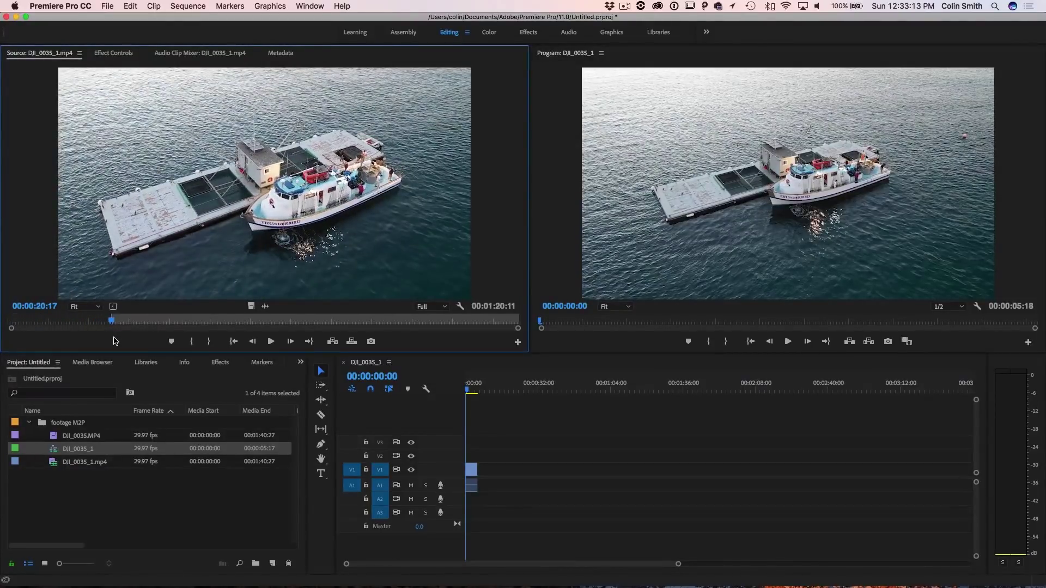
key("space")
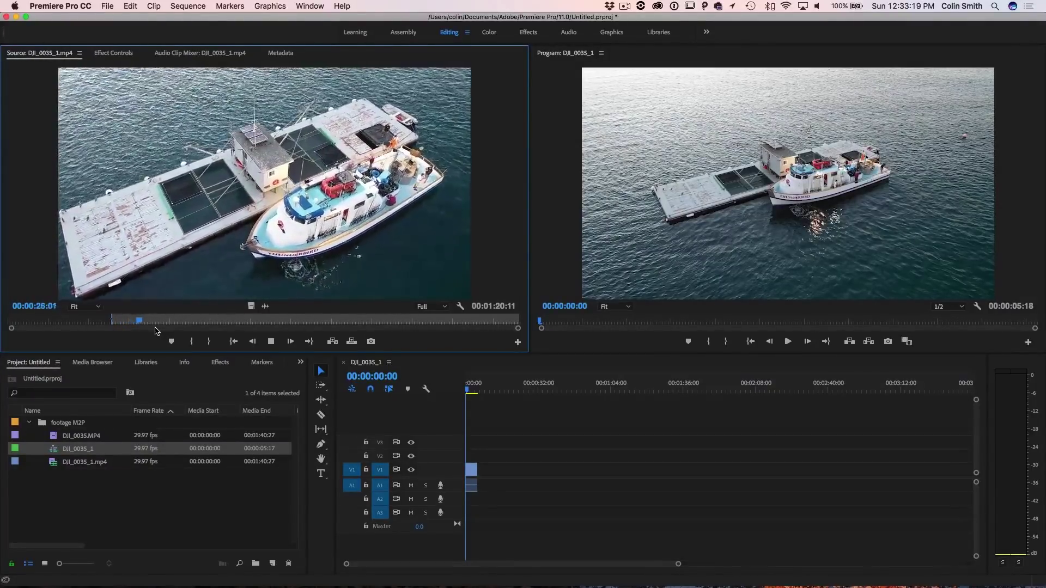
key("o")
key("space")
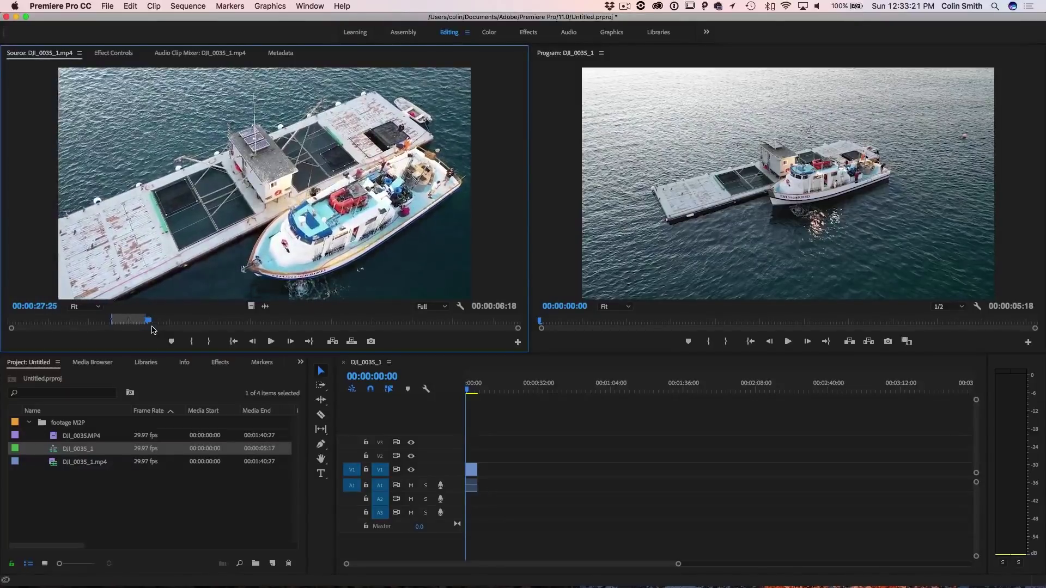
left_click_drag(152, 320, 140, 322)
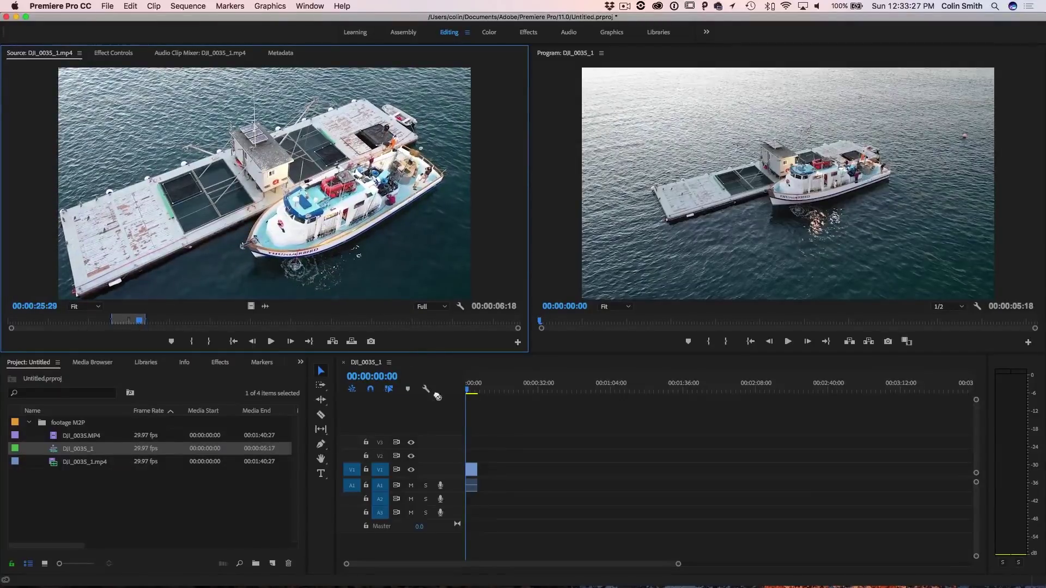
left_click_drag(438, 396, 484, 481)
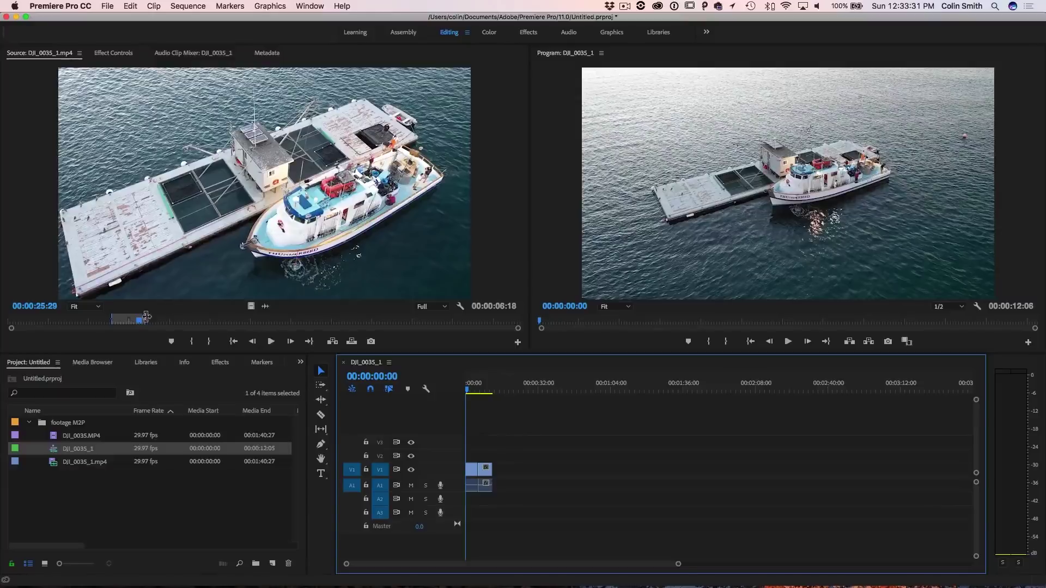
- Find the overhead boat-and-dock shot with J/K/L, mark it, and append the 4:27 range to the sequence
left_click_drag(141, 323, 251, 321)
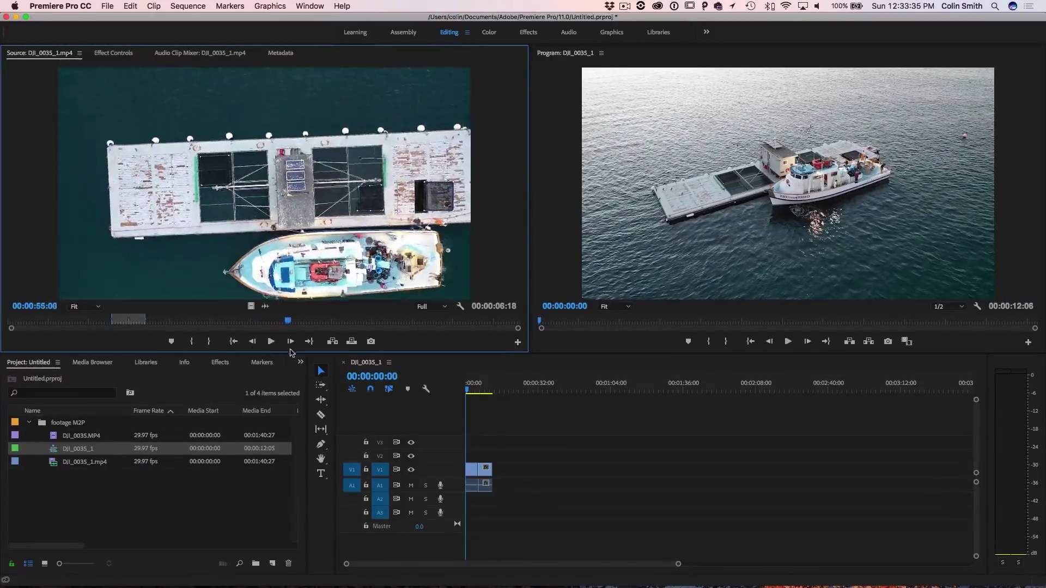
key("j")
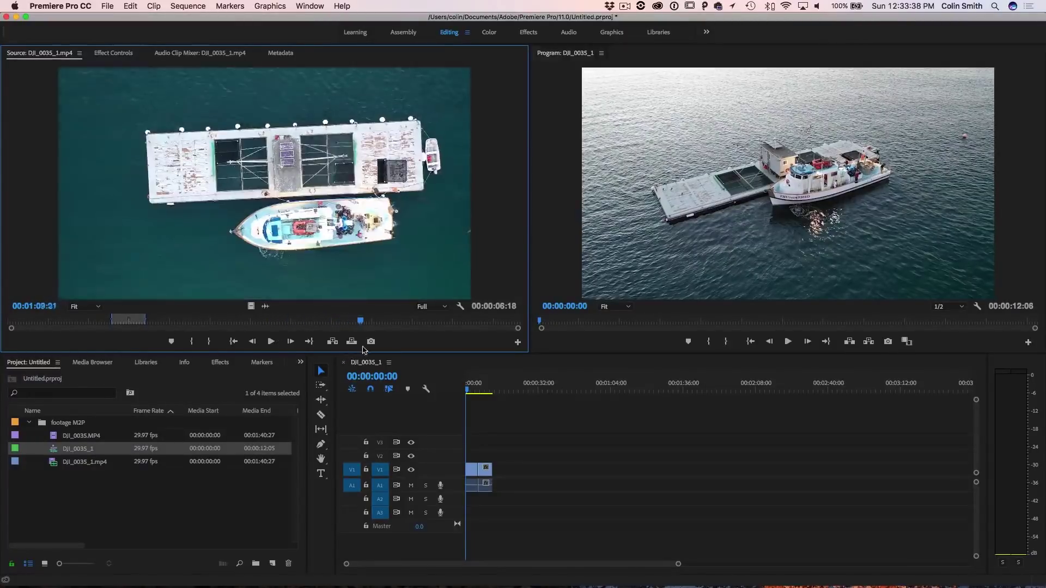
key("l")
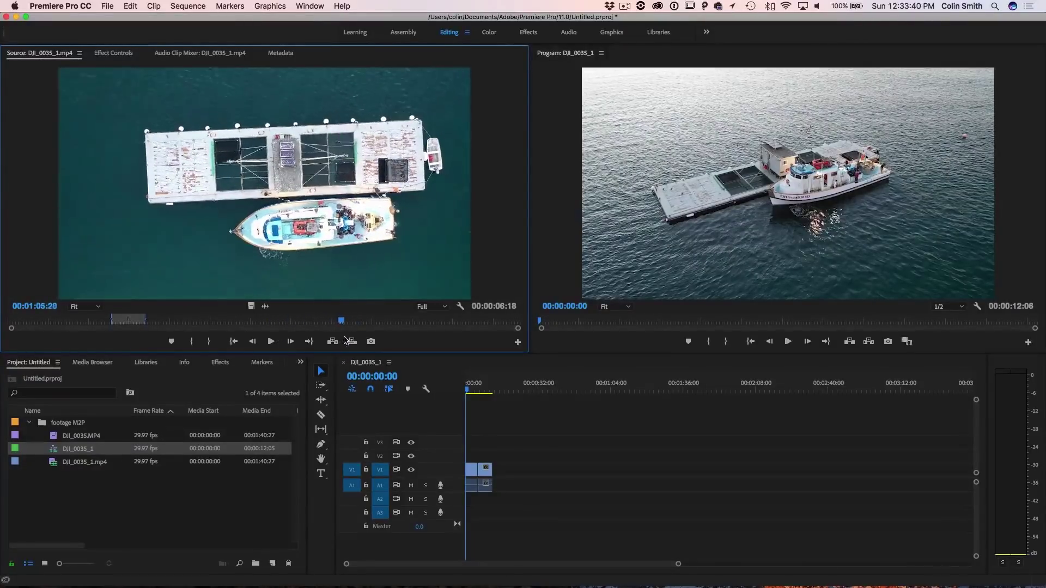
key("j")
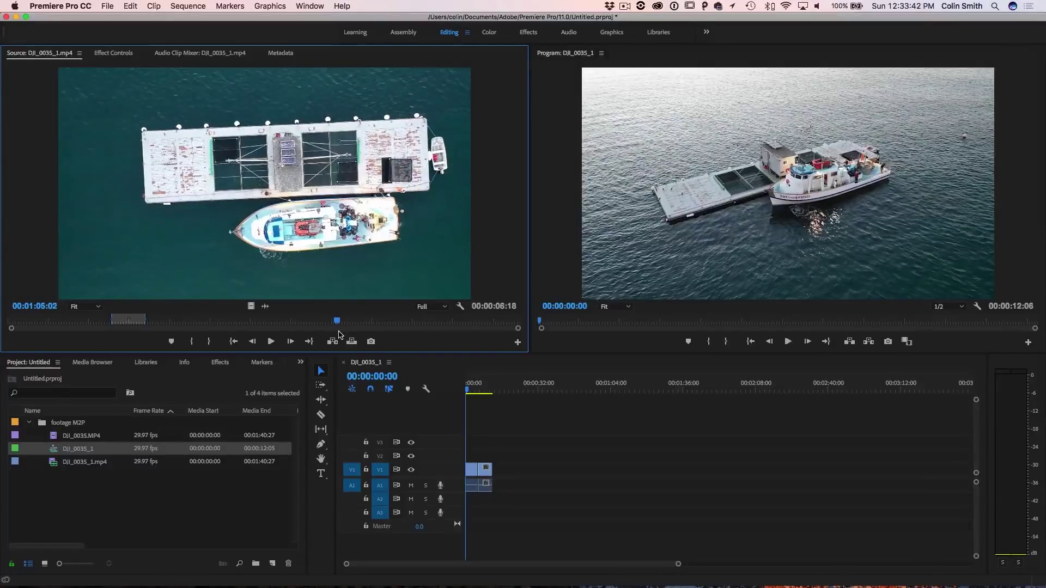
key("i")
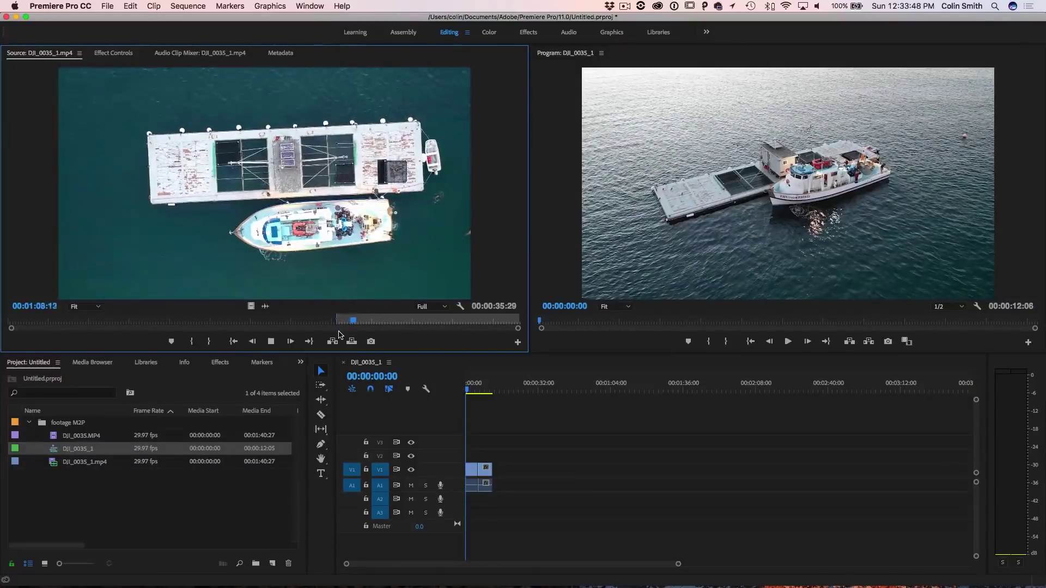
key("o")
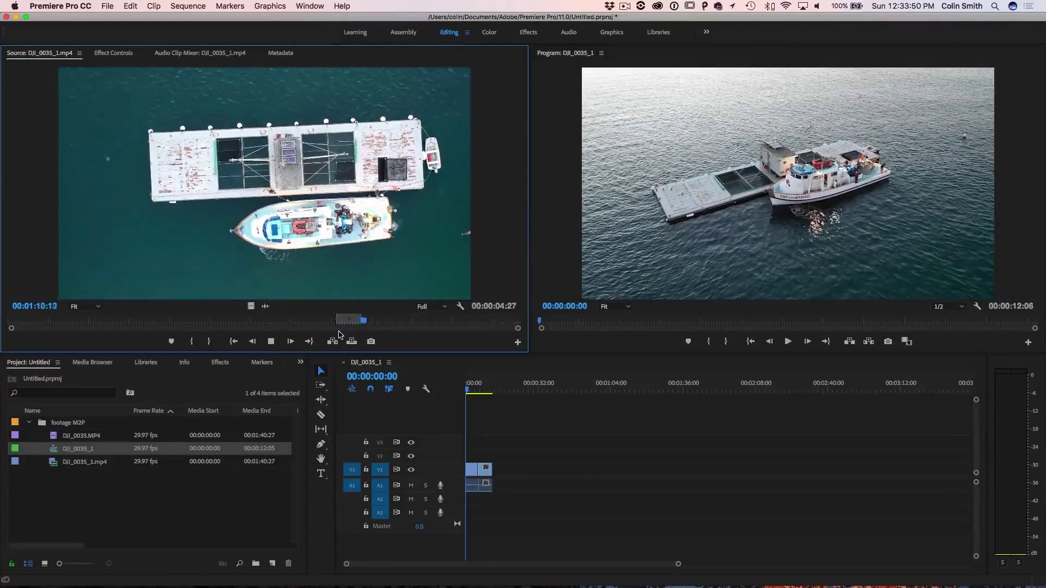
left_click_drag(439, 307, 499, 468)
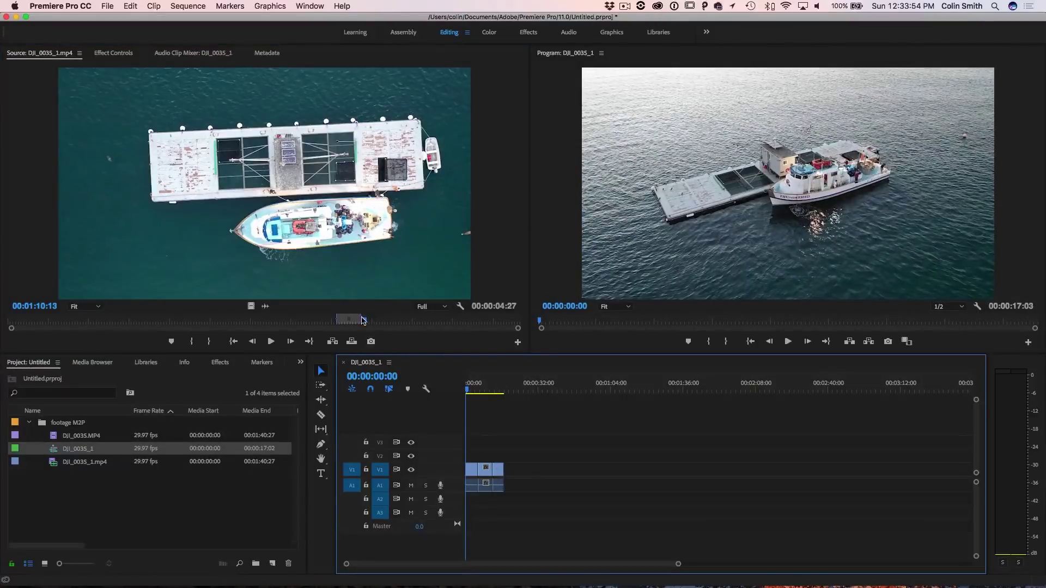
left_click_drag(364, 320, 402, 326)
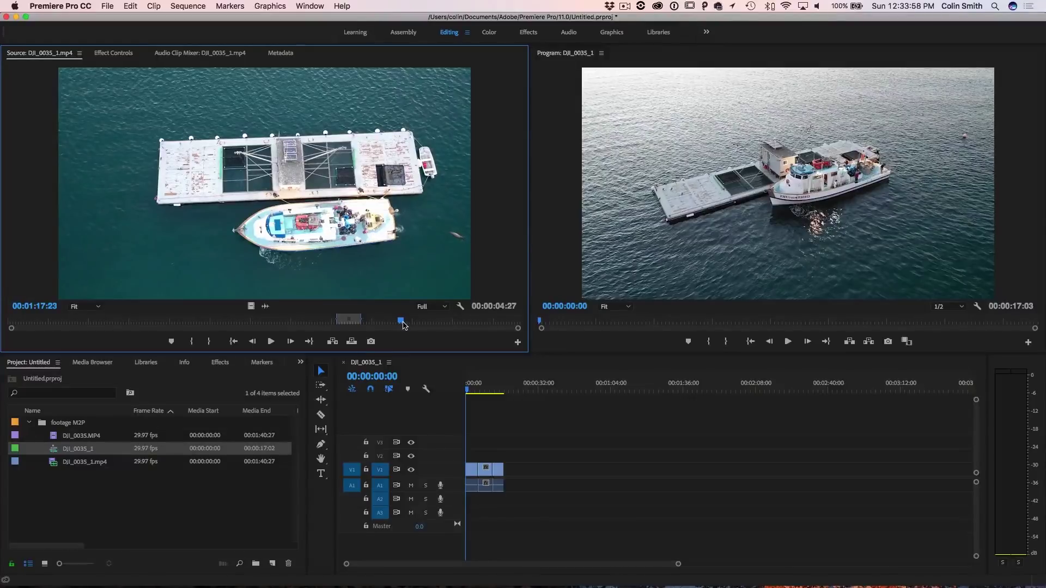
- Mark the 14:13 sunset coastline shot, append it to the sequence, and play back from the start
key("i")
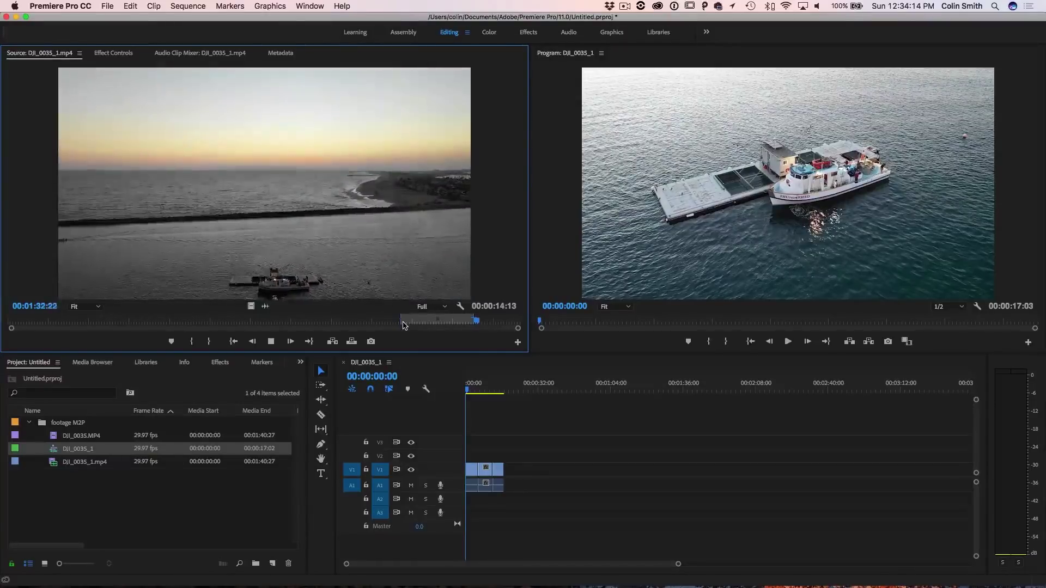
key("o")
key("space")
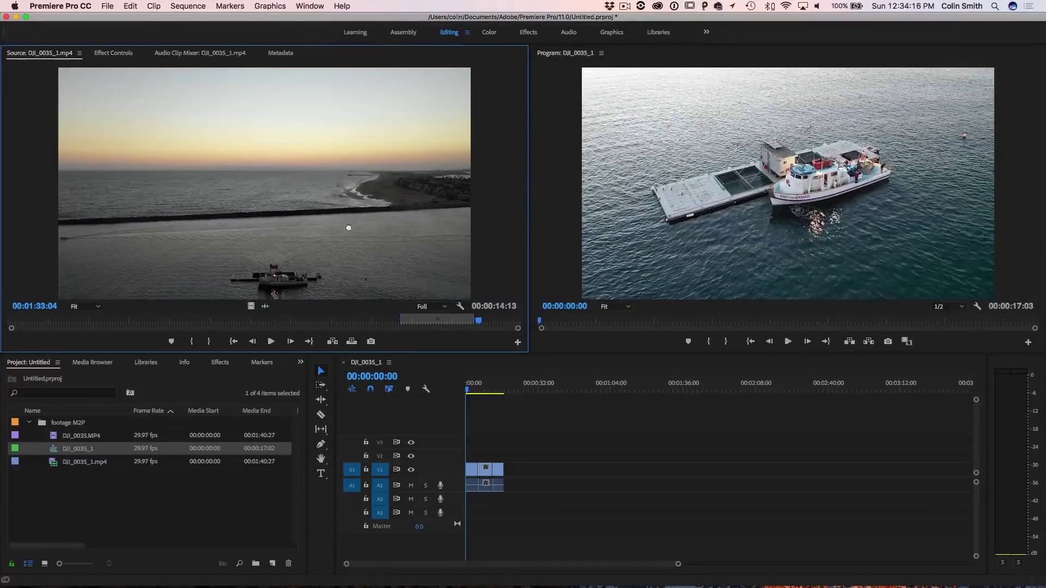
left_click_drag(348, 228, 511, 482)
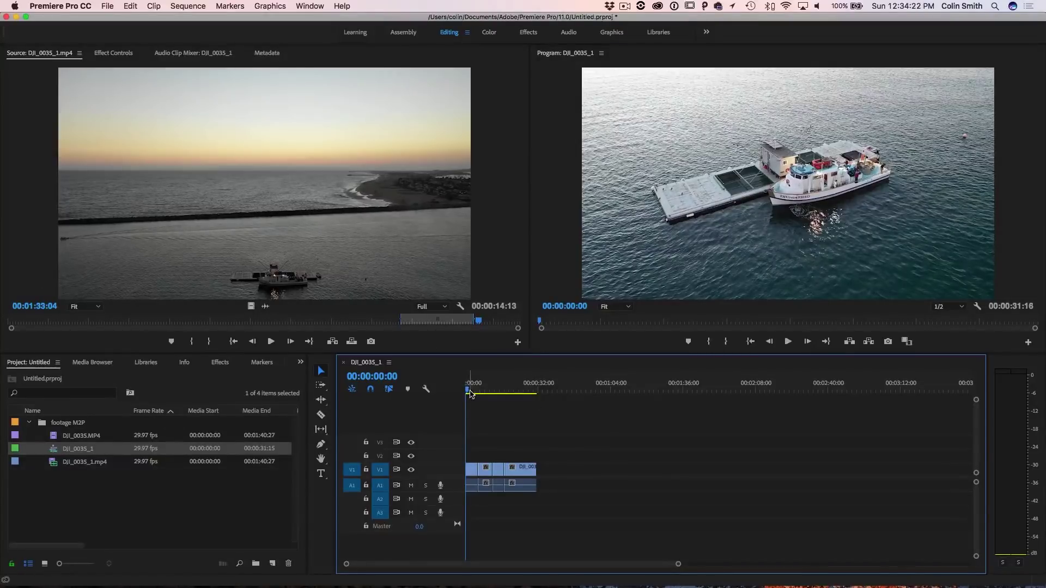
key("space")
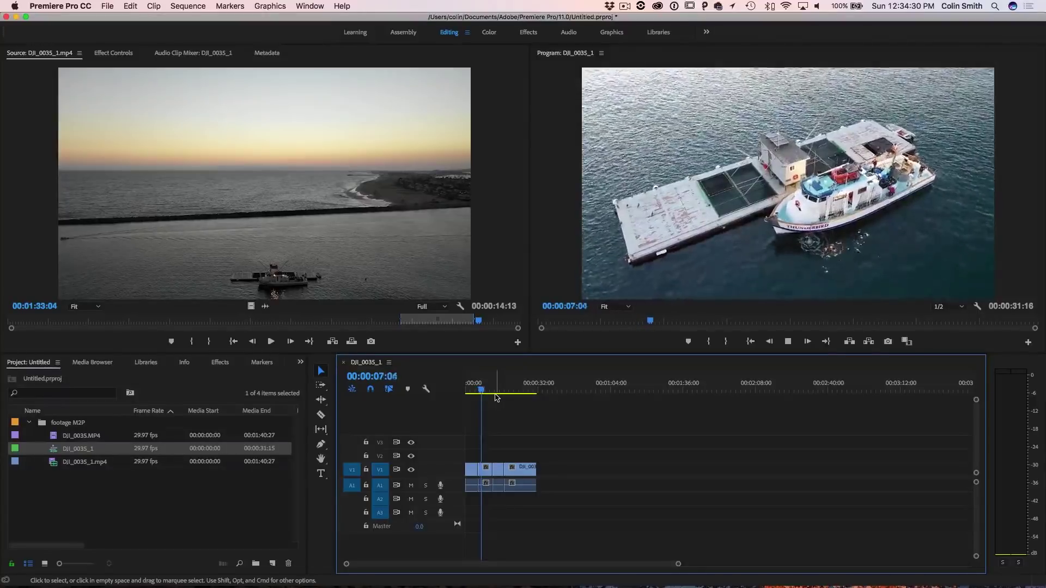
- Stop playback and marquee-select all four clips in the timeline
key("space")
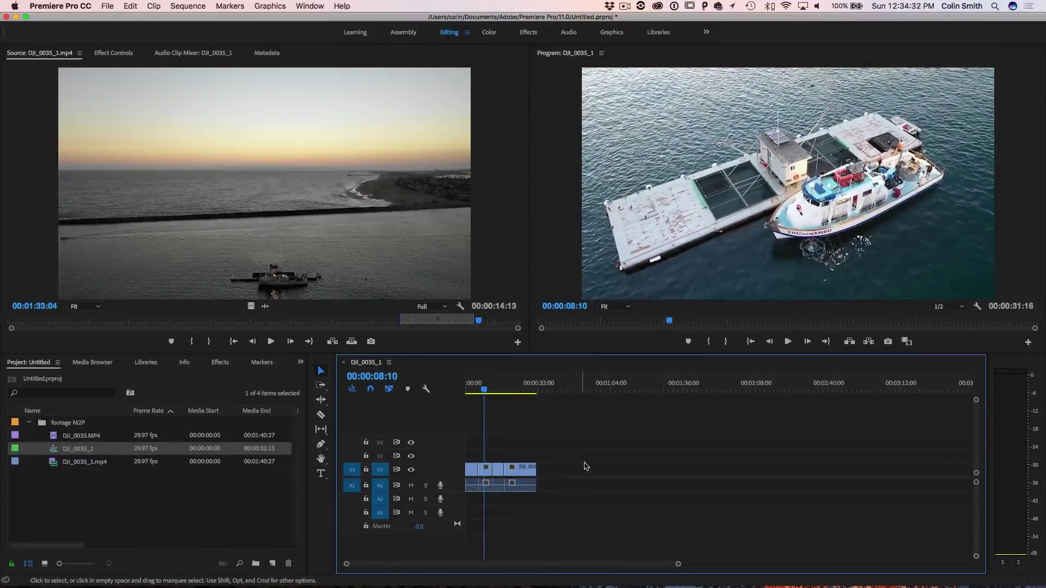
left_click_drag(583, 491, 459, 459)
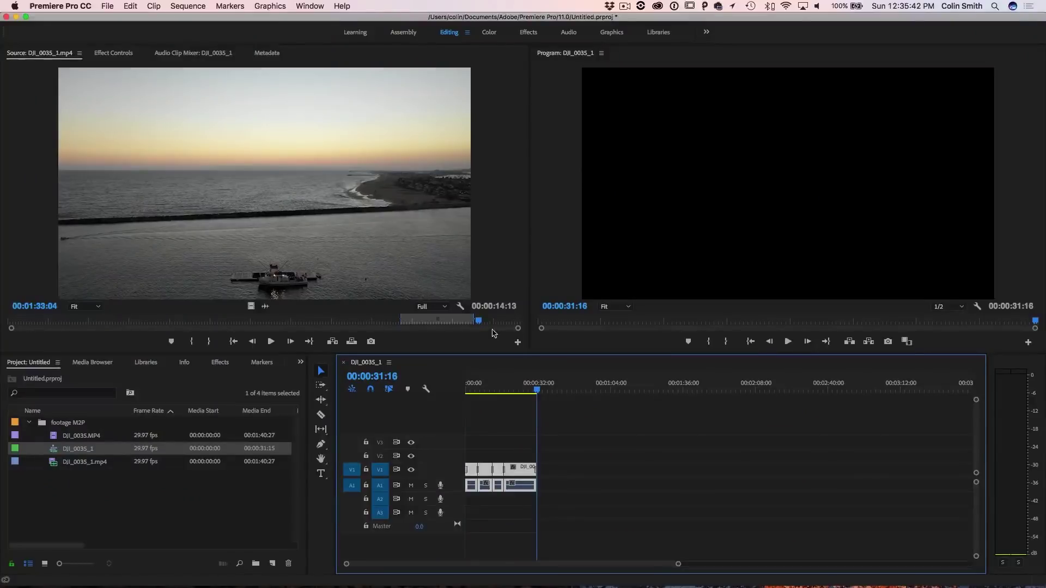
- Make a subclip named 'reveal' from the marked range with Restrict Trims To Subclip Boundaries unchecked
left_click_drag(482, 324, 448, 322)
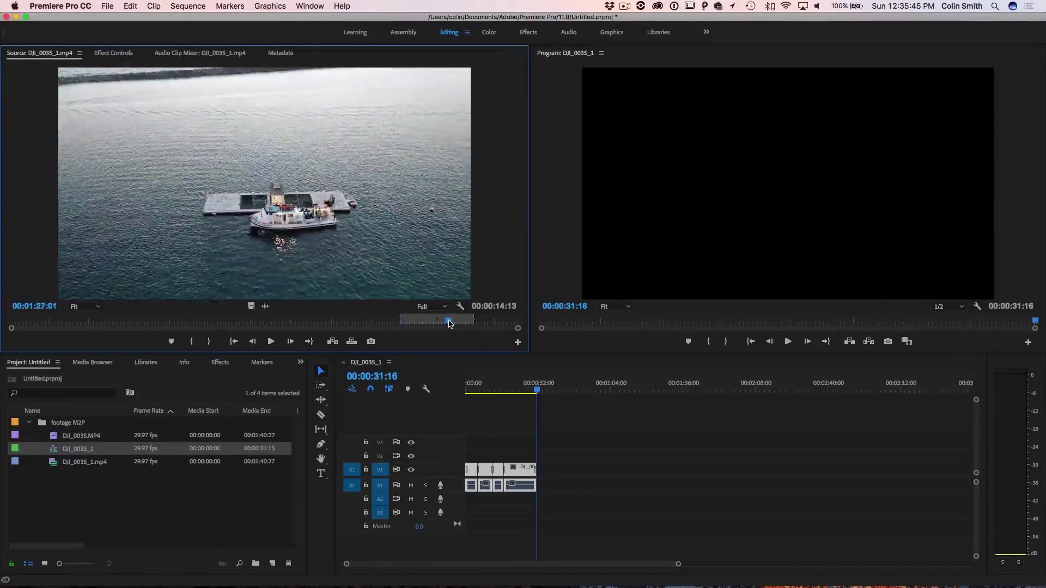
right_click(349, 221)
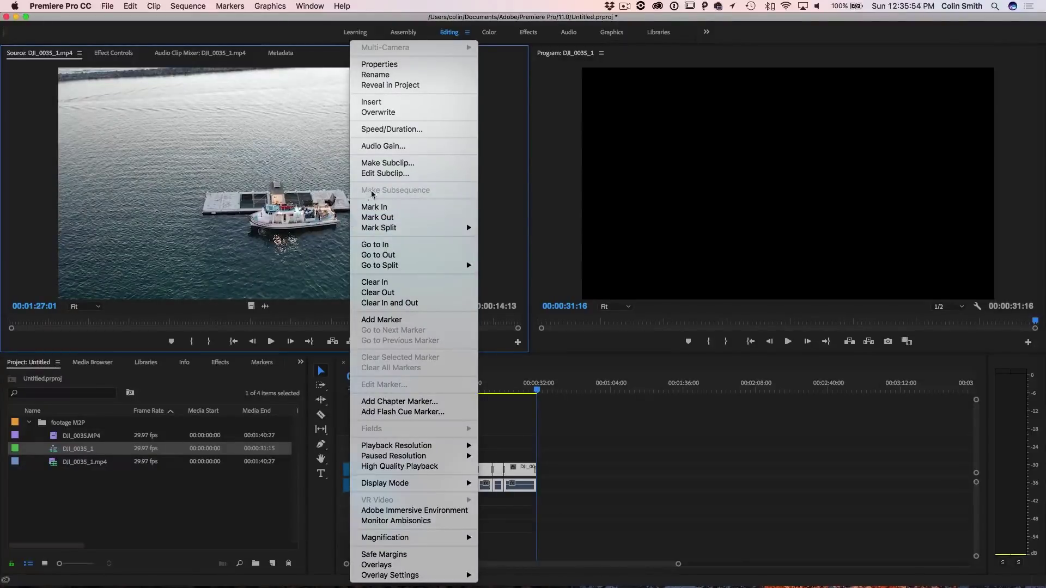
left_click(378, 164)
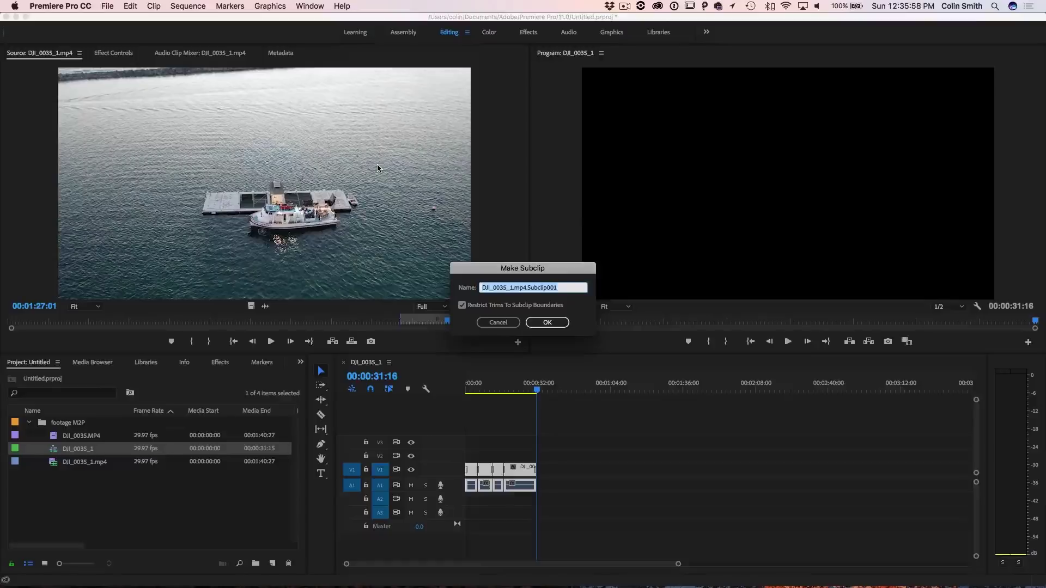
type("reveal")
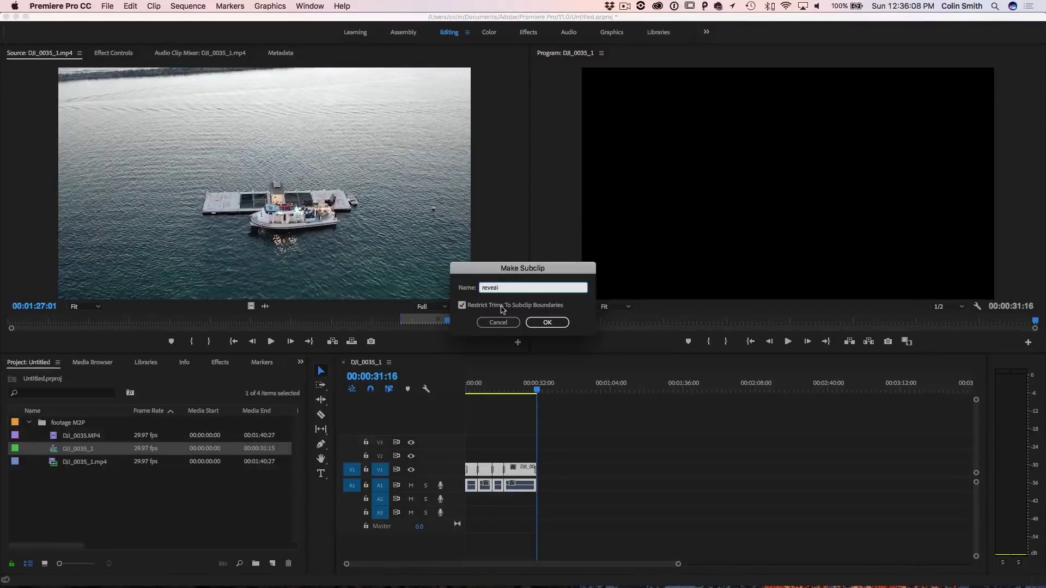
left_click(463, 306)
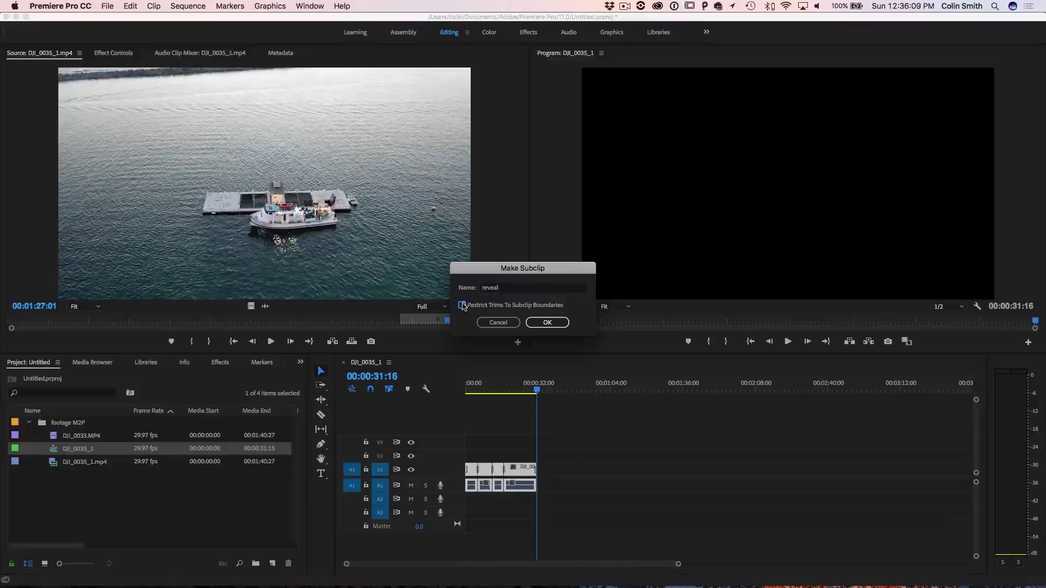
left_click(548, 324)
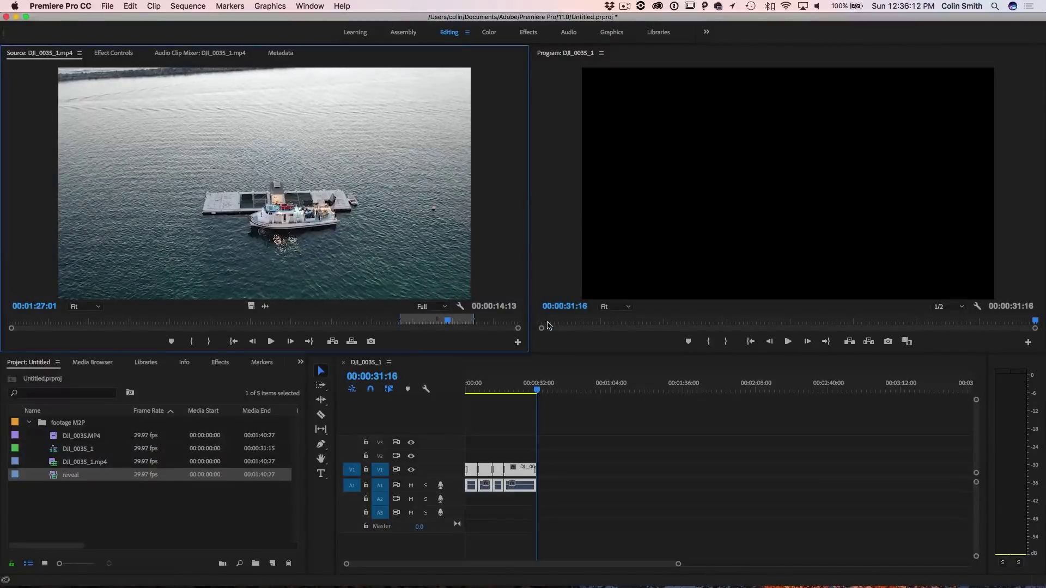
- Drop the reveal subclip onto V1/A1 after a gap and scrub through its frames
left_click(64, 492)
left_click(57, 478)
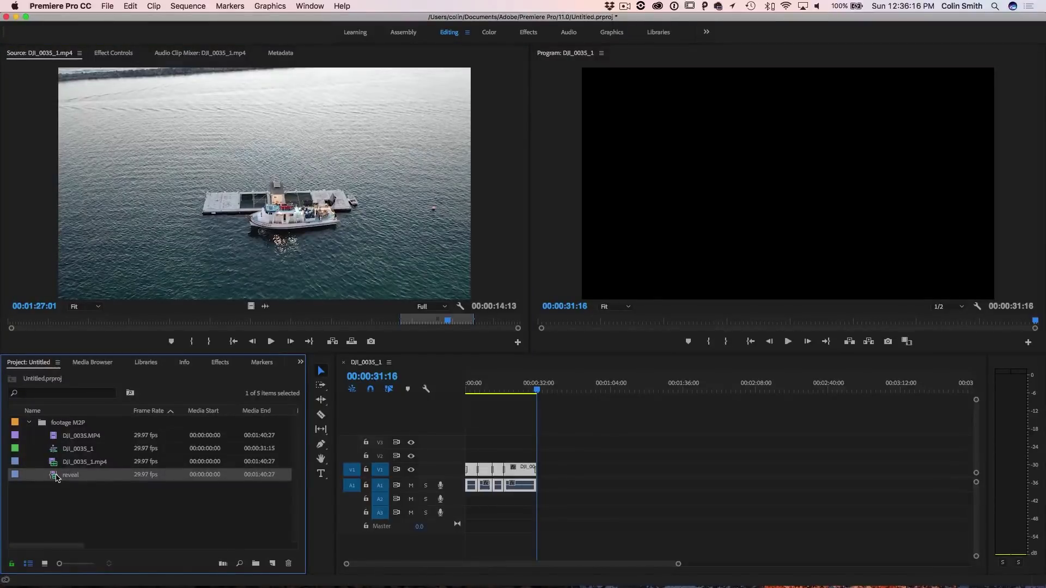
left_click_drag(57, 478, 569, 472)
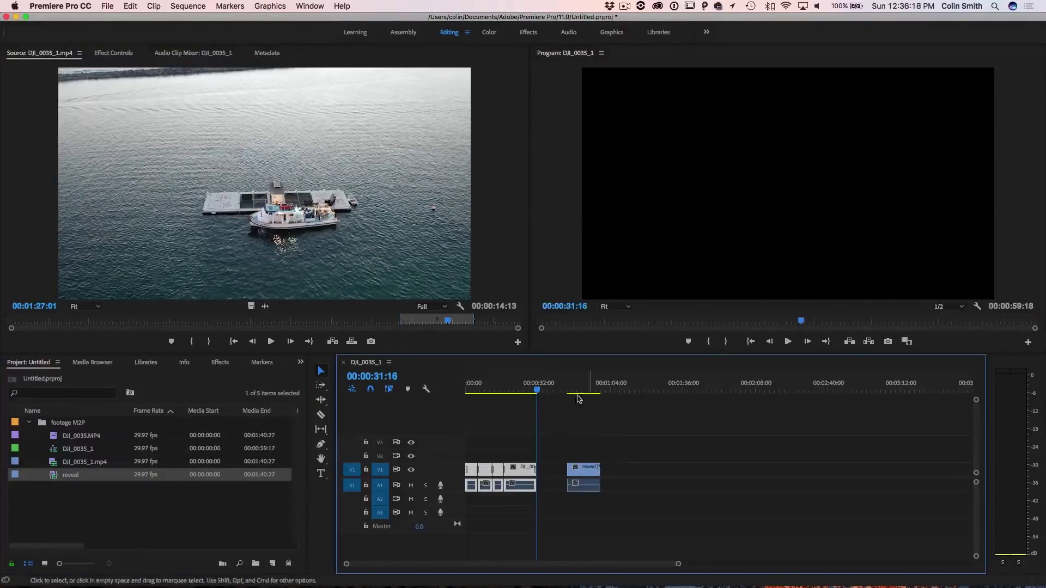
left_click(568, 390)
mouse_move(568, 390)
left_mouse_down()
mouse_move(601, 395)
mouse_move(553, 390)
left_mouse_up()
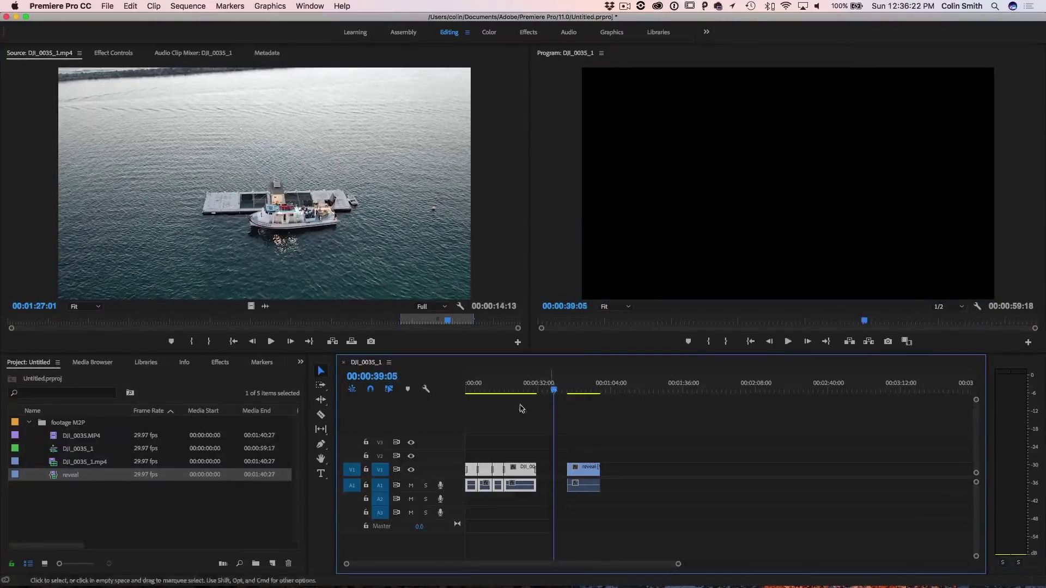